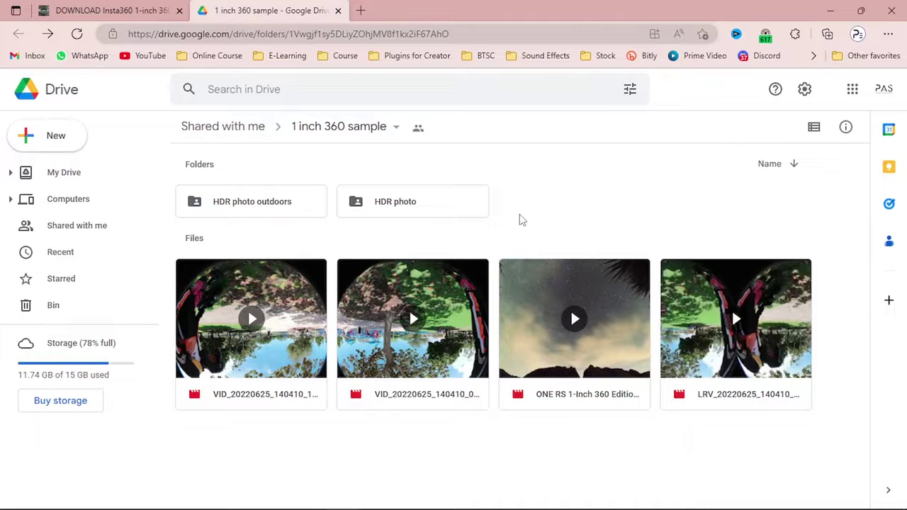
pyautogui.click(247, 308)
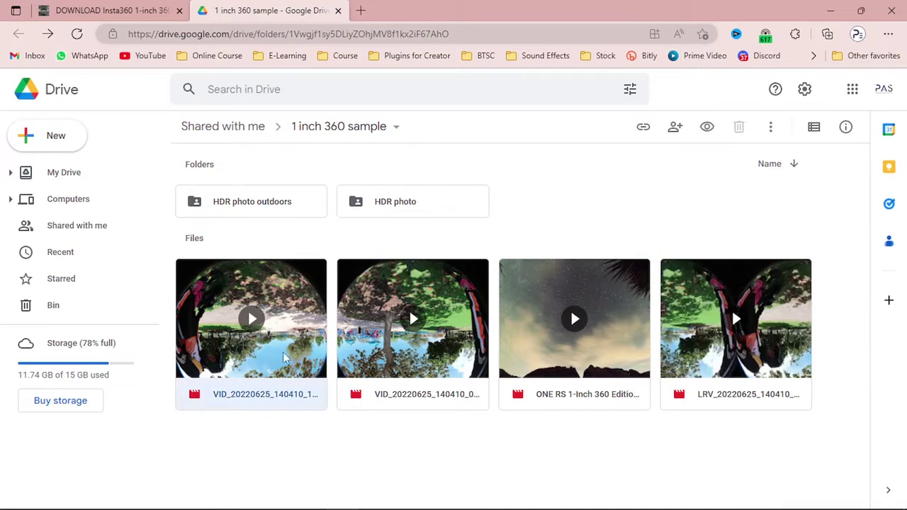
pyautogui.rightClick(301, 350)
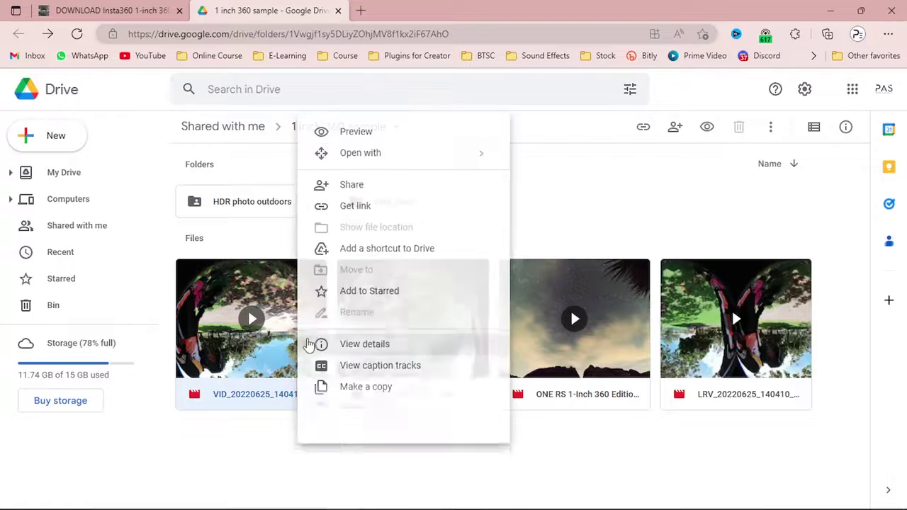
pyautogui.click(368, 346)
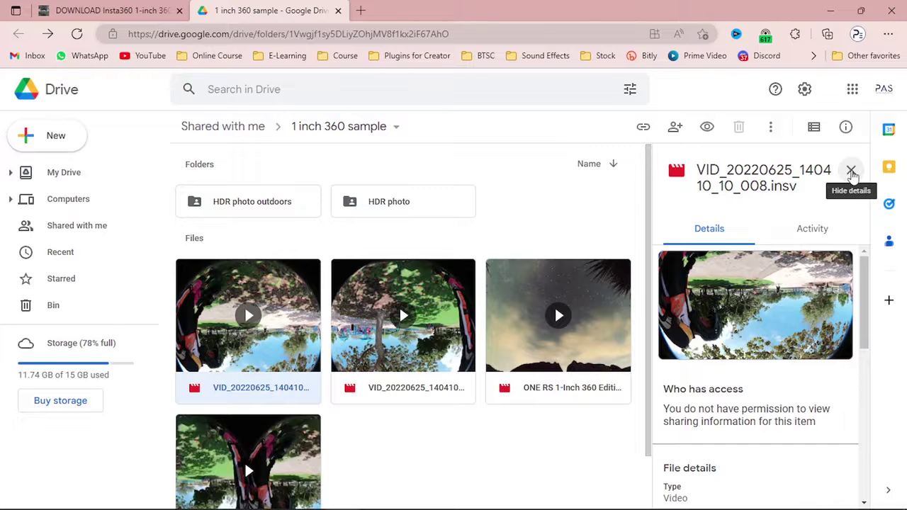
pyautogui.click(852, 173)
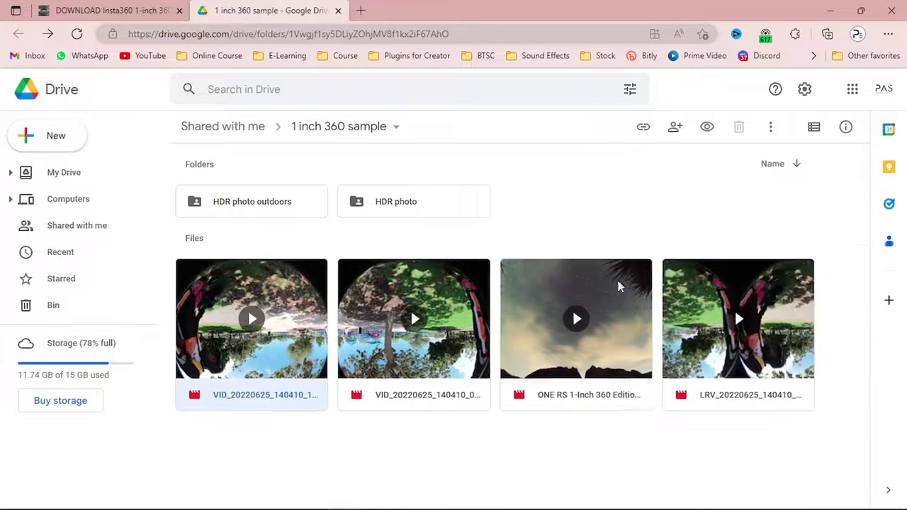
pyautogui.click(406, 318)
pyautogui.rightClick(405, 318)
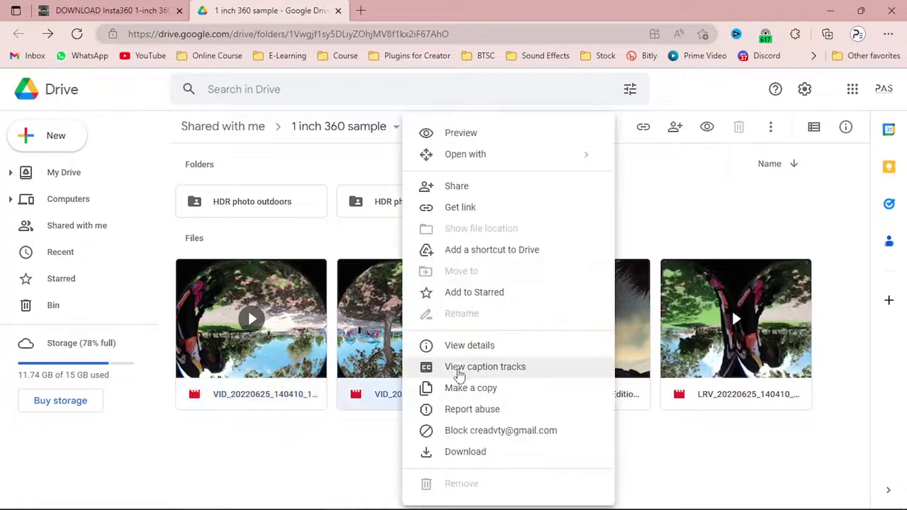
pyautogui.click(456, 345)
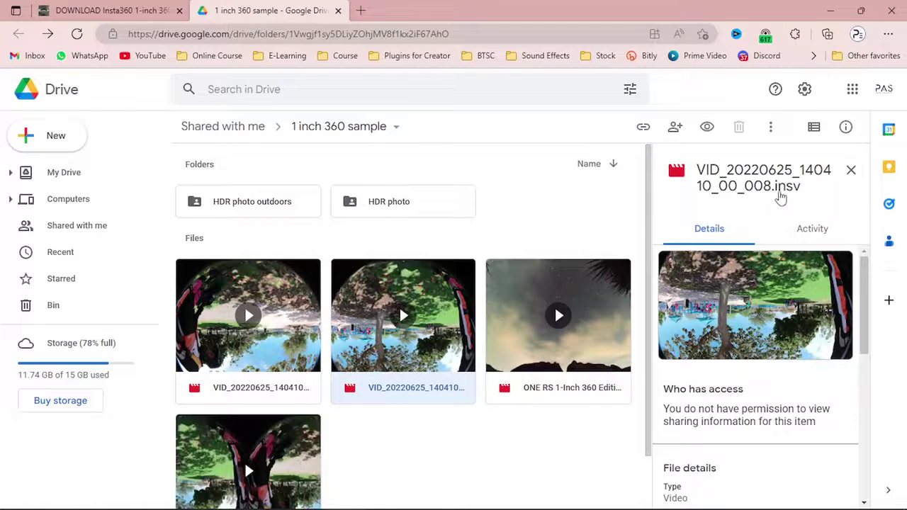
pyautogui.click(850, 172)
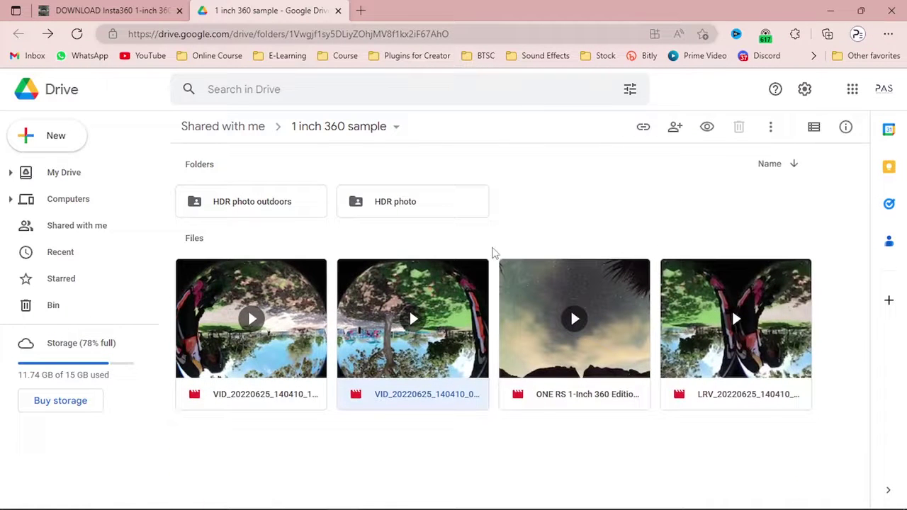
pyautogui.click(500, 249)
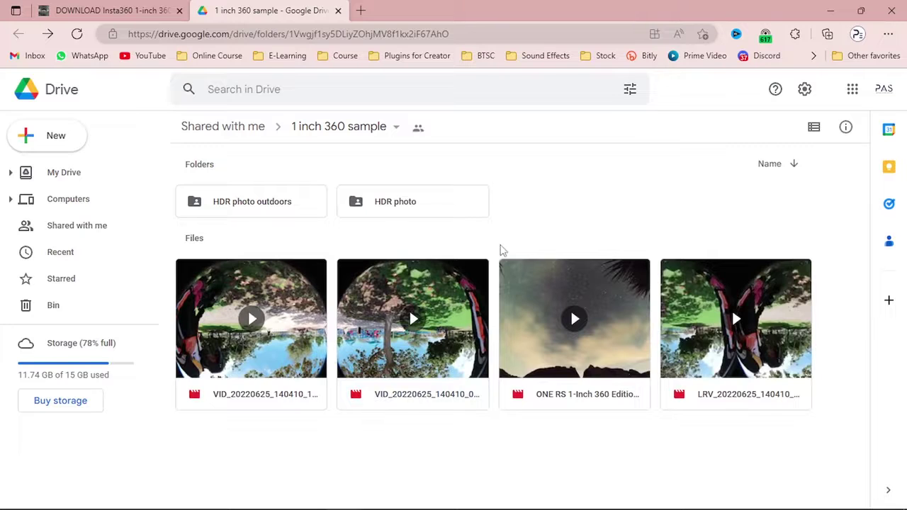
pyautogui.click(282, 335)
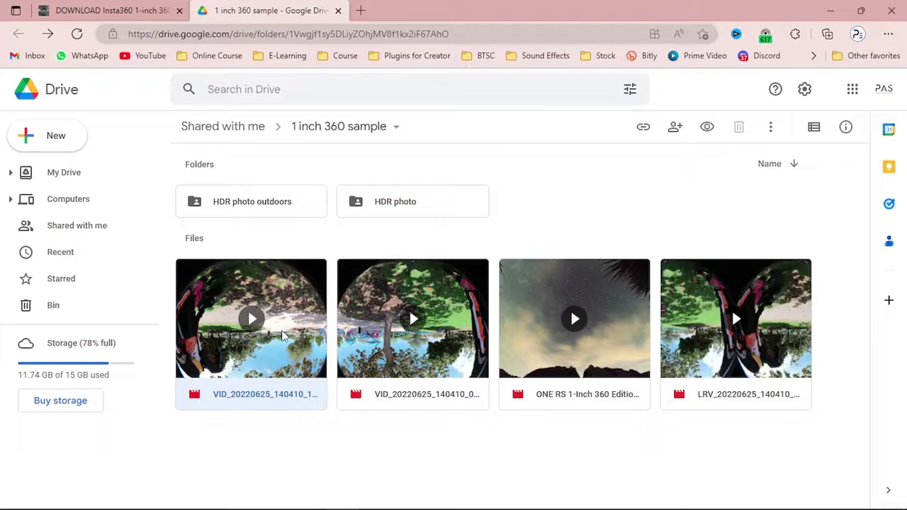
pyautogui.click(764, 327)
pyautogui.hotkey('ctrl', 'a')
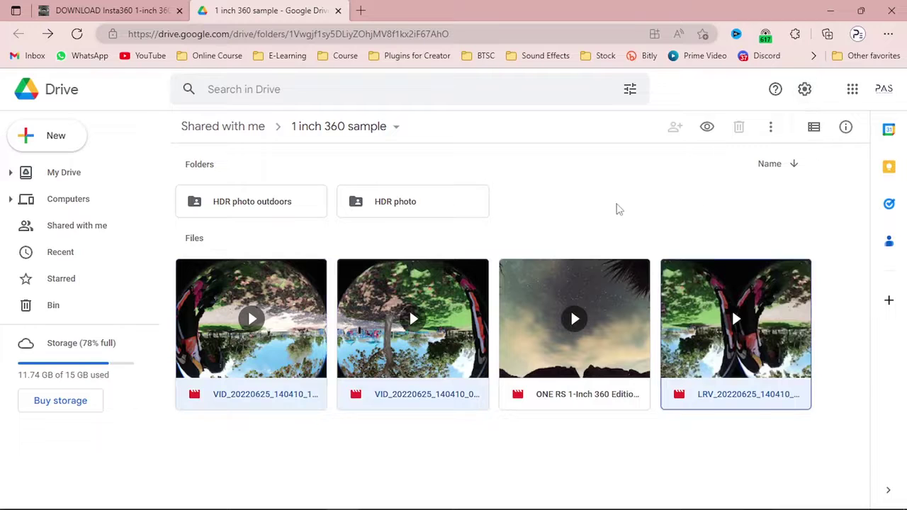
pyautogui.click(616, 207)
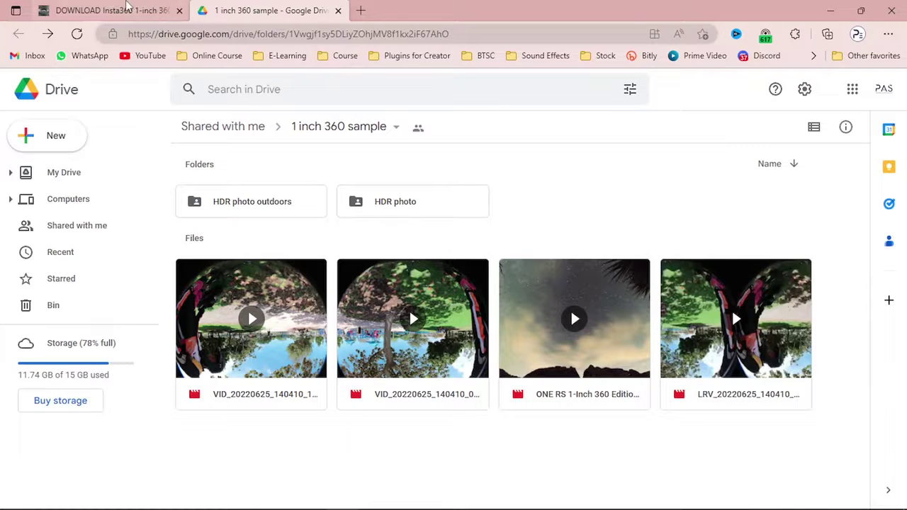
pyautogui.click(127, 10)
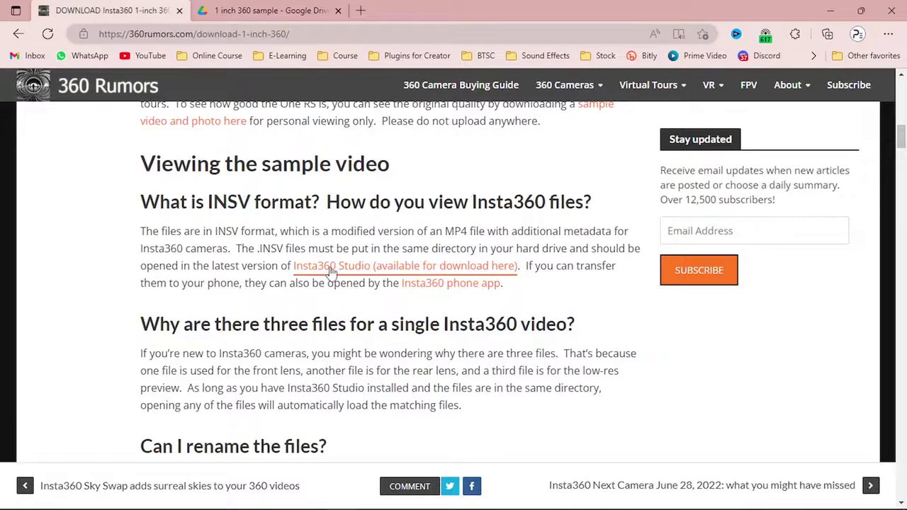
# Start the Insta360 Studio download from the 360 Rumors article, then cancel it.
pyautogui.click(321, 40)
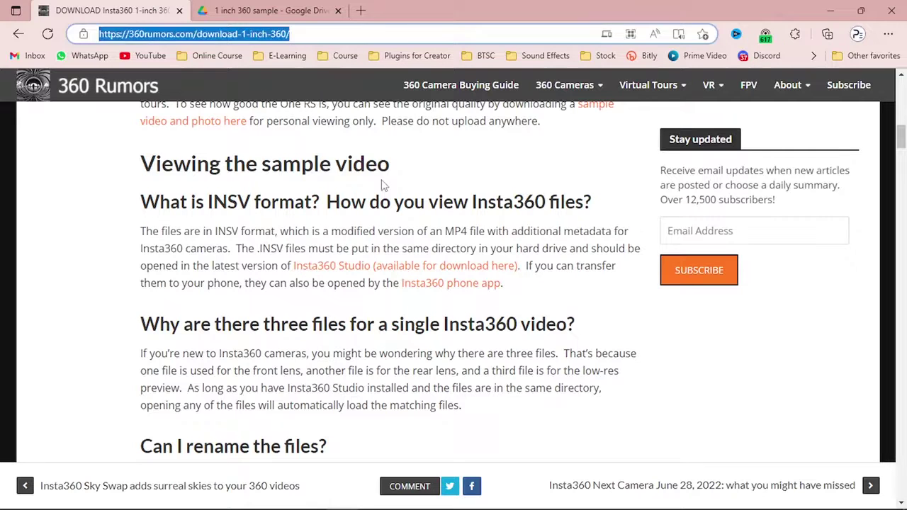
pyautogui.click(381, 202)
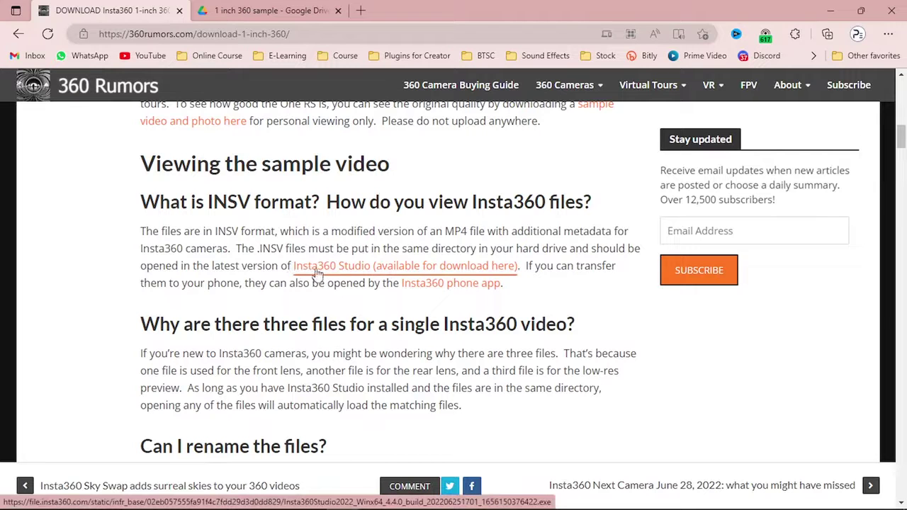
pyautogui.click(389, 273)
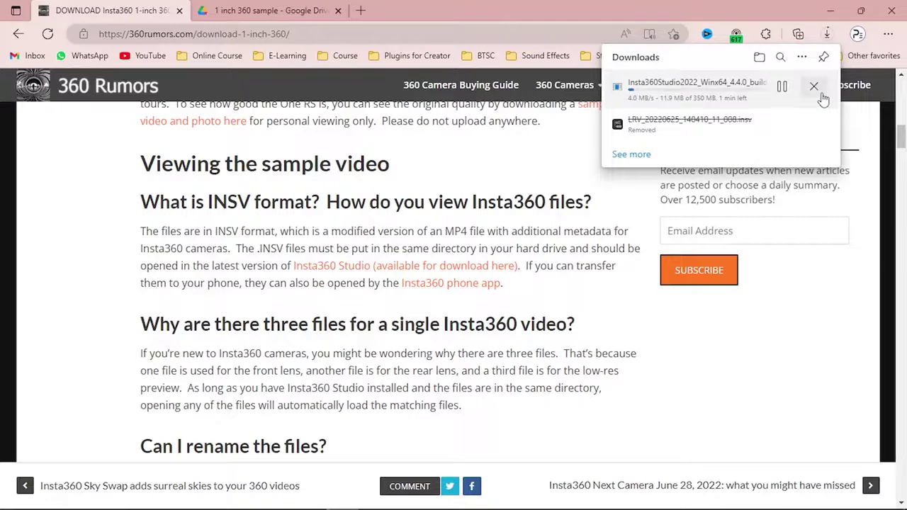
pyautogui.click(816, 90)
pyautogui.click(518, 190)
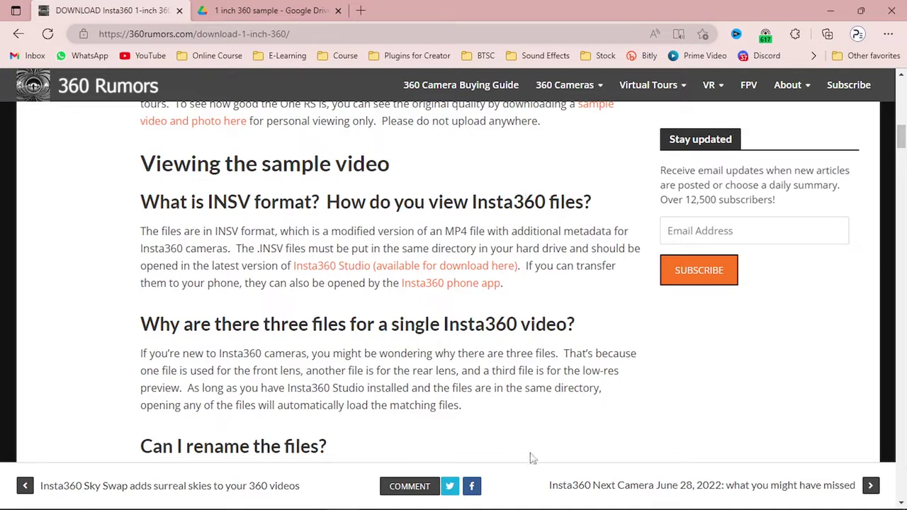
pyautogui.press('Left')
pyautogui.press('Left')
pyautogui.press('Left')
# Launch Insta360 Studio and import only the sample clip VID_20220625_140410_10_008.
pyautogui.click(603, 494)
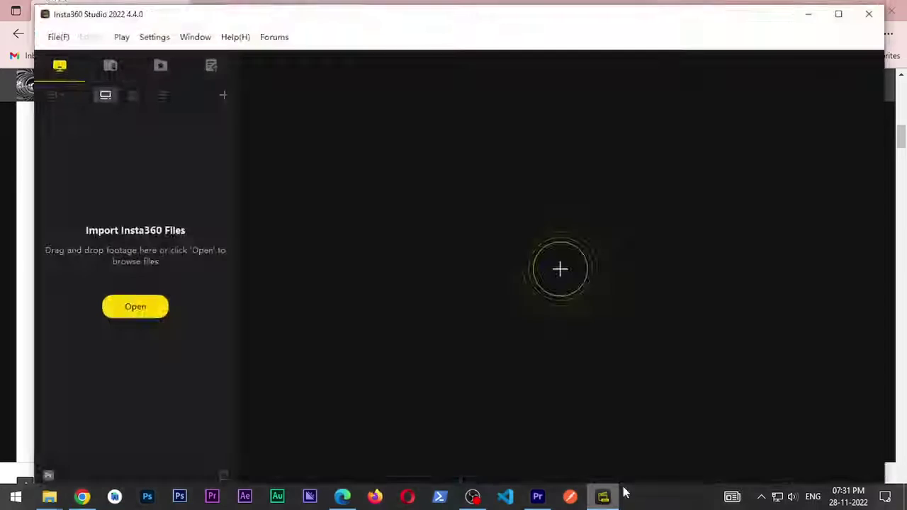
pyautogui.moveTo(91, 16); pyautogui.dragTo(108, 23)
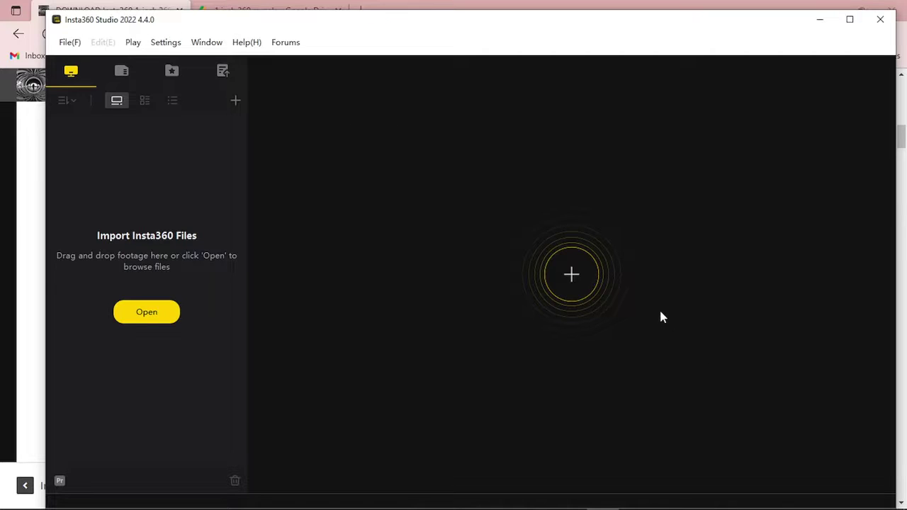
pyautogui.click(144, 316)
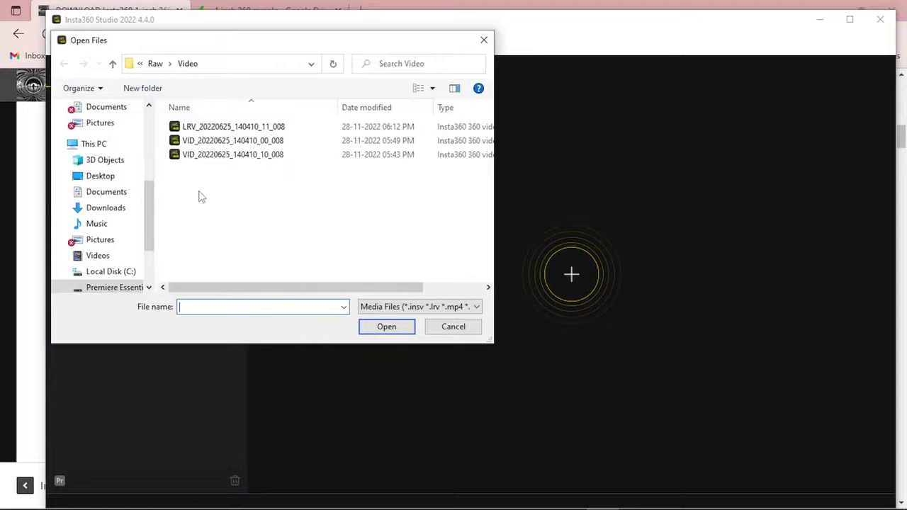
pyautogui.moveTo(202, 180); pyautogui.dragTo(216, 124)
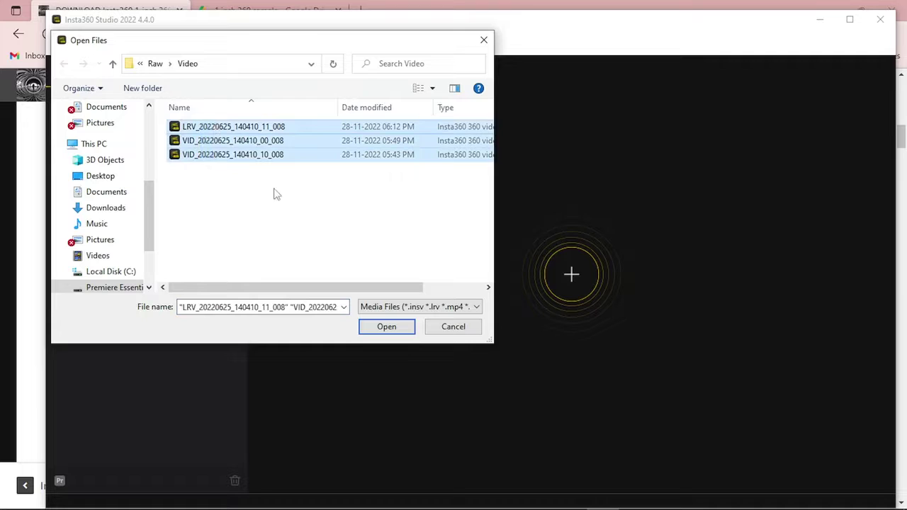
pyautogui.click(276, 194)
pyautogui.click(264, 156)
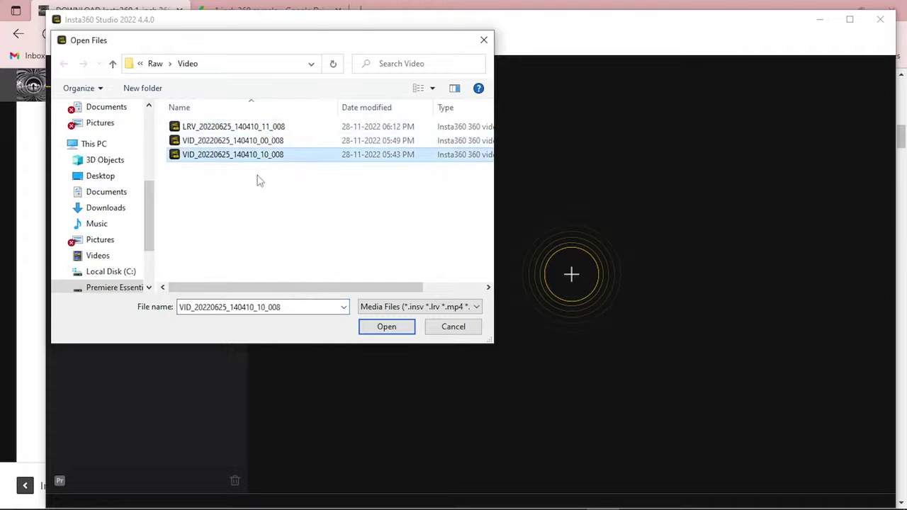
pyautogui.click(395, 332)
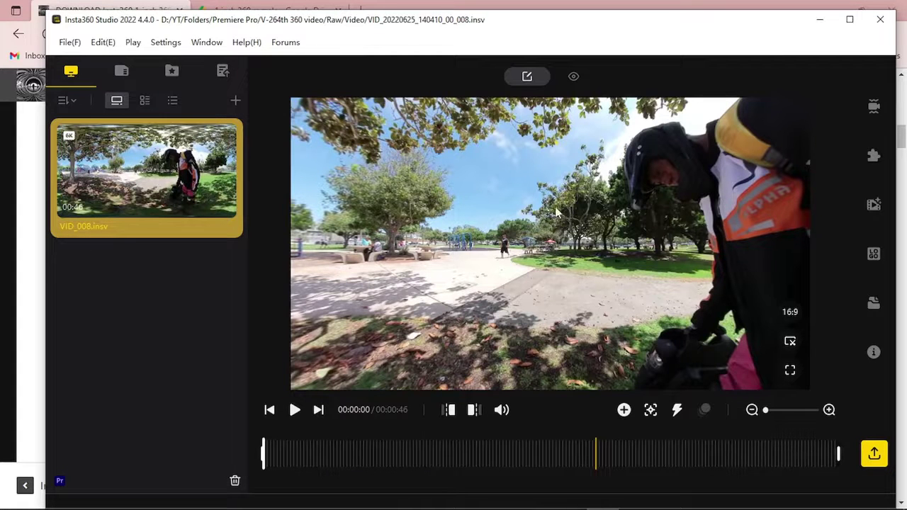
# Pan the 360 preview, view it fullscreen, and zoom in the timeline.
pyautogui.moveTo(667, 243); pyautogui.dragTo(532, 259)
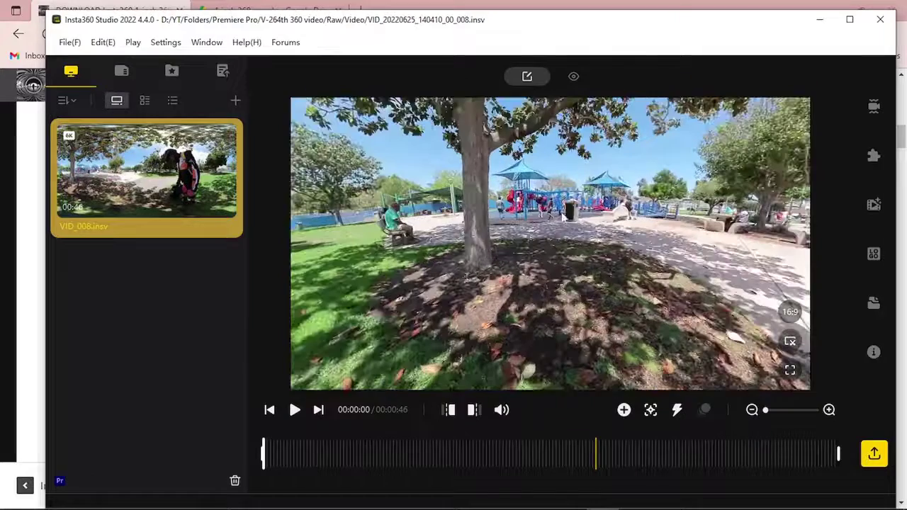
pyautogui.click(790, 370)
pyautogui.press('Escape')
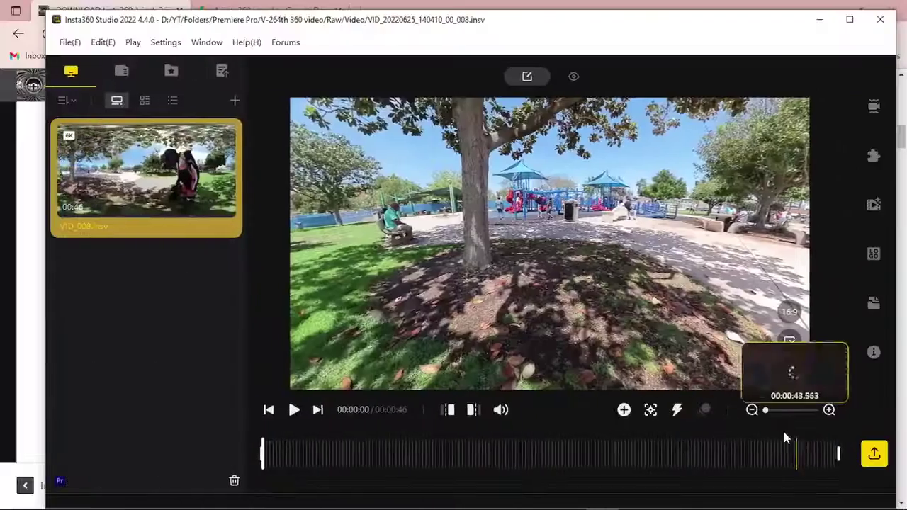
pyautogui.moveTo(766, 410); pyautogui.dragTo(793, 410)
# Re-angle the preview toward the rider and jump to a later frame.
pyautogui.moveTo(585, 144); pyautogui.dragTo(540, 275)
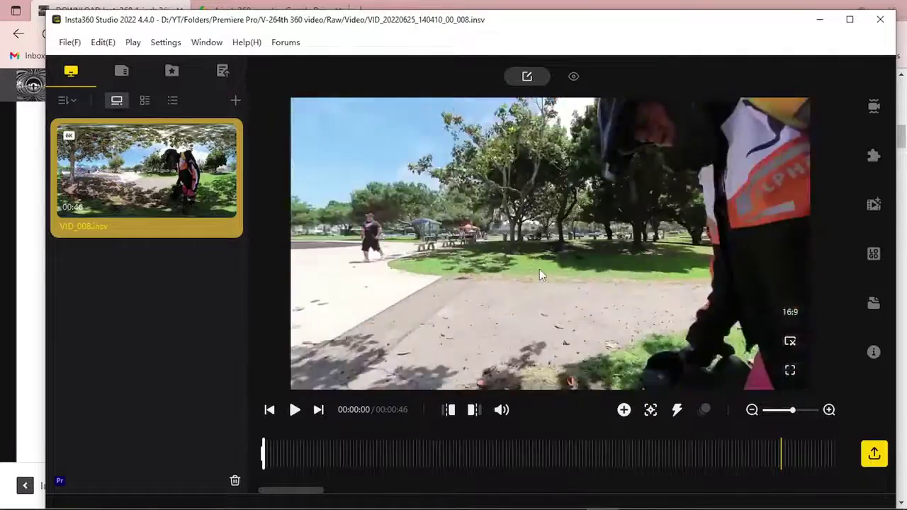
pyautogui.doubleClick(539, 269)
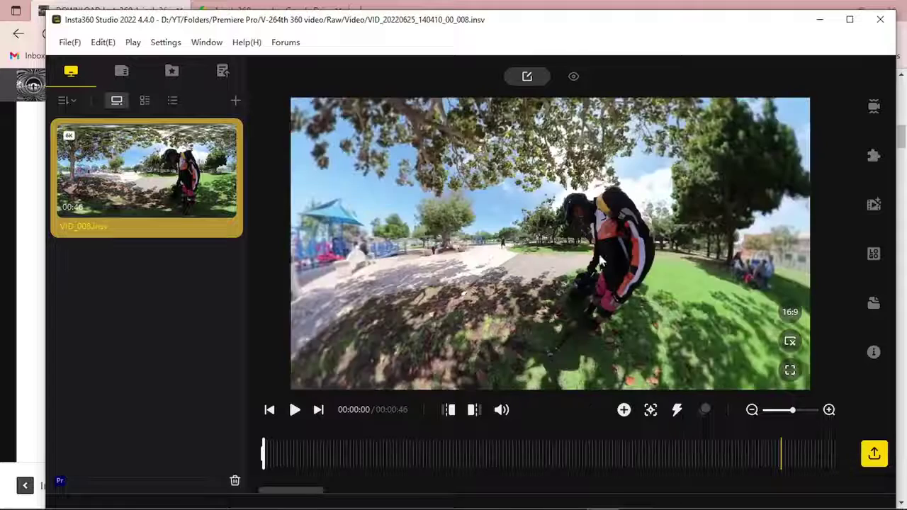
pyautogui.doubleClick(601, 262)
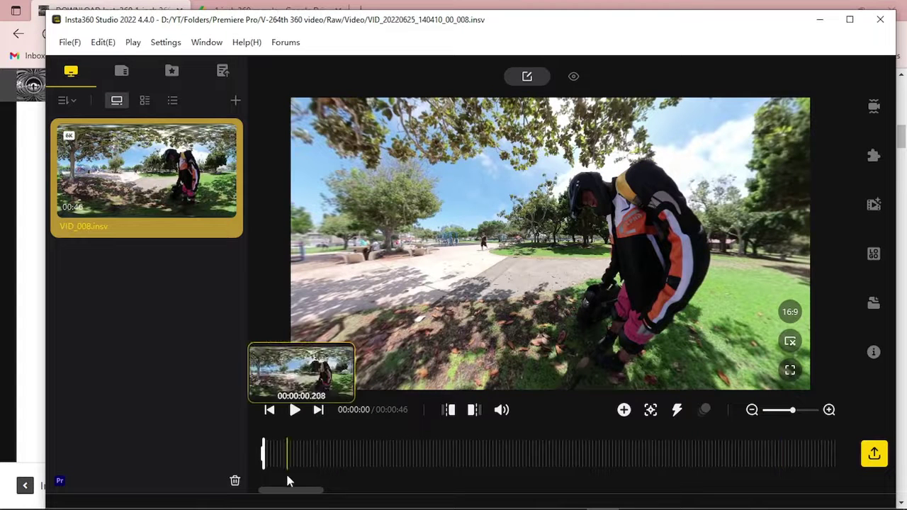
pyautogui.click(369, 455)
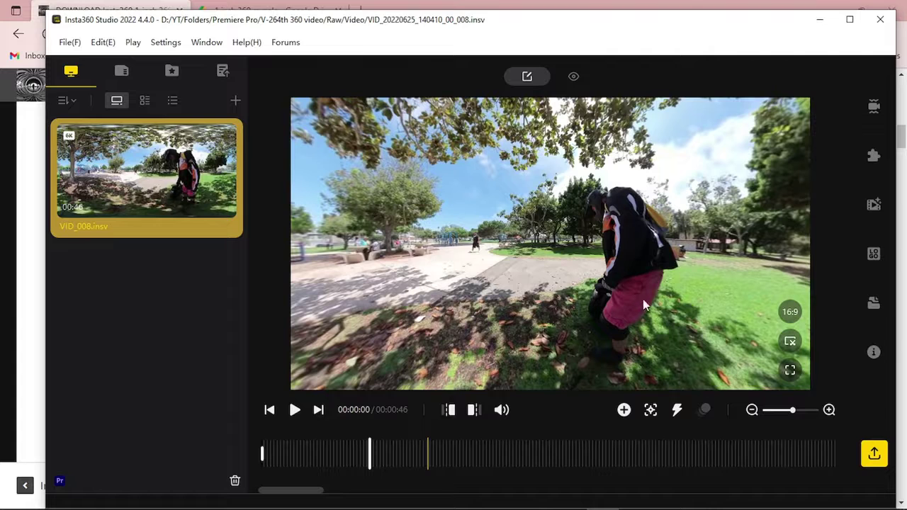
# Open the export settings and choose the 360 Video export type.
pyautogui.click(875, 455)
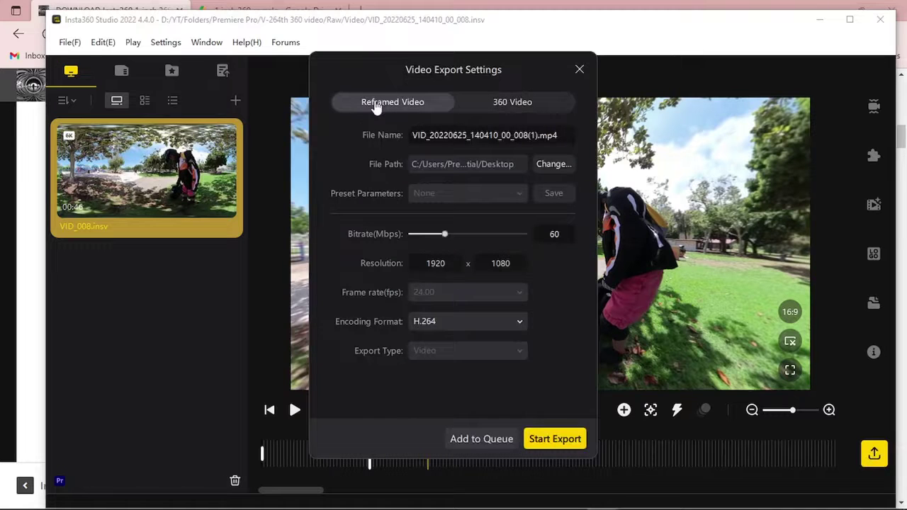
pyautogui.click(500, 106)
pyautogui.click(408, 103)
pyautogui.moveTo(504, 81); pyautogui.dragTo(359, 74)
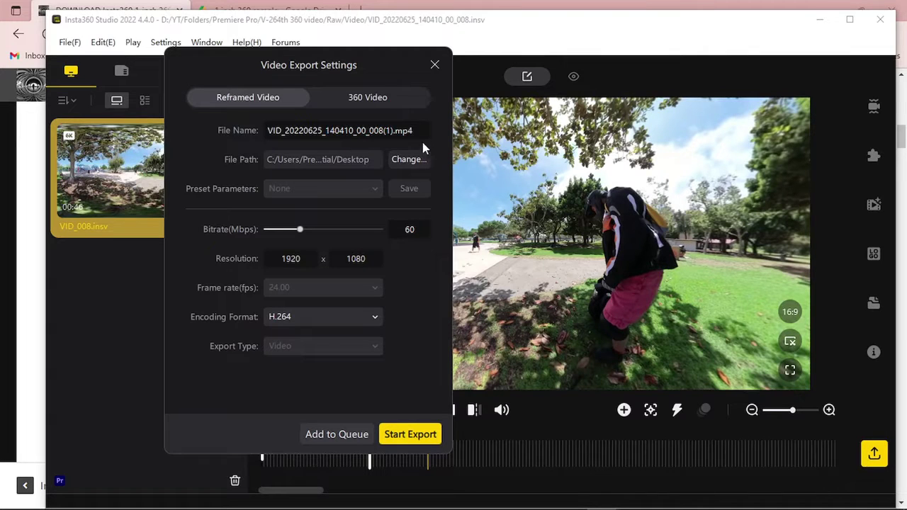
pyautogui.click(360, 98)
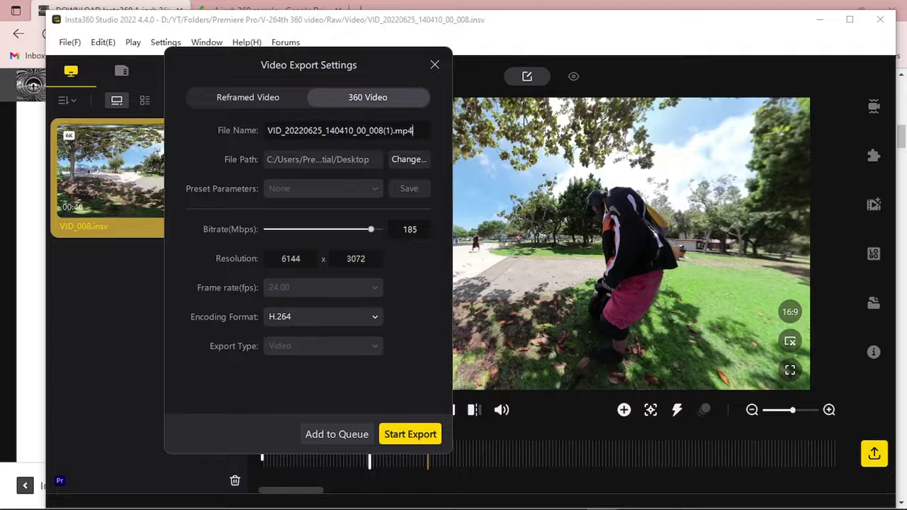
# Keep Desktop as the save folder and start the 6144×3072, 185 Mbps export.
pyautogui.moveTo(414, 130); pyautogui.dragTo(245, 131)
pyautogui.click(406, 160)
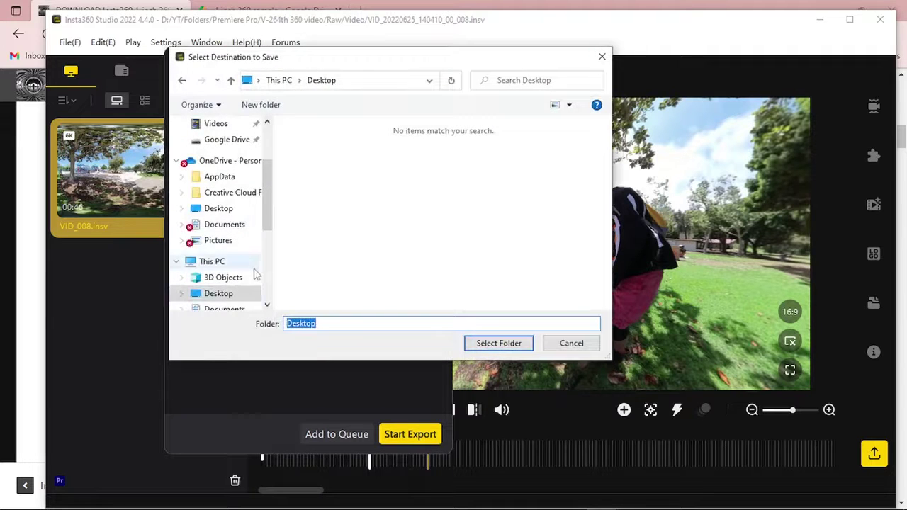
pyautogui.click(498, 343)
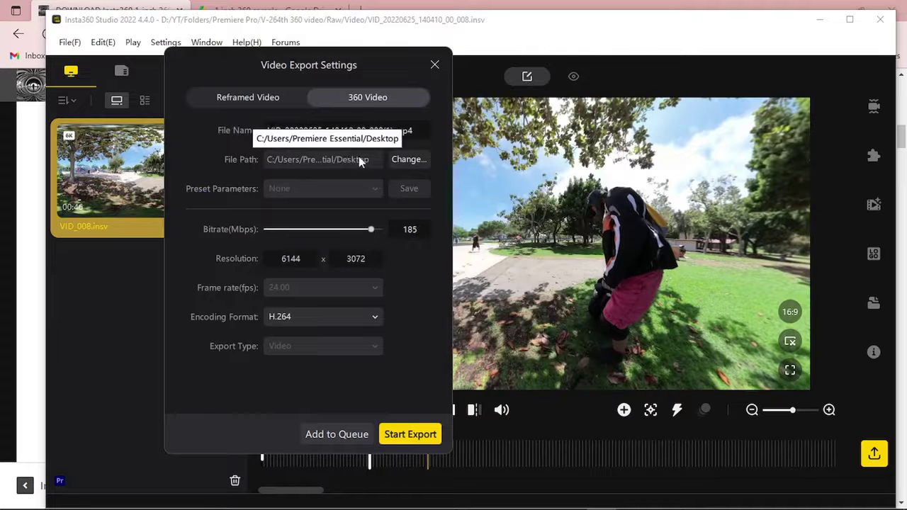
pyautogui.click(410, 438)
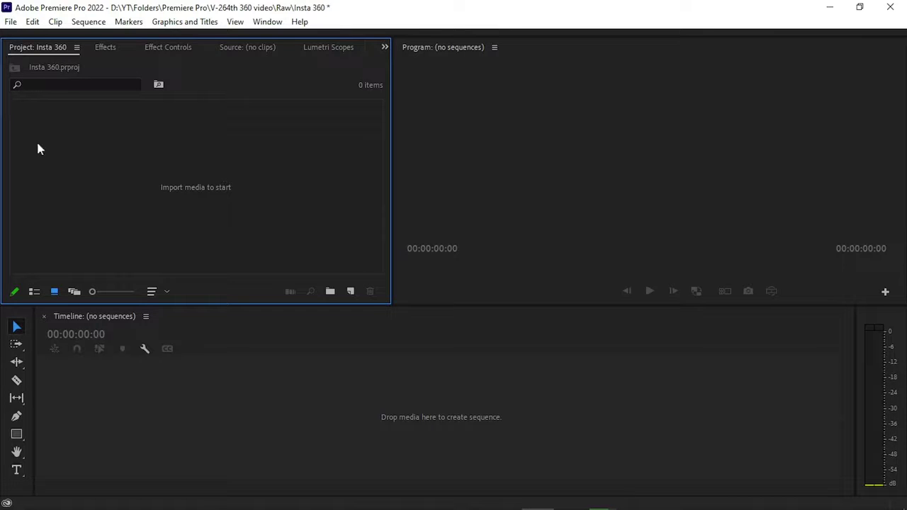
# Import VID_20220625_140410_00_008.mp4 from the Desktop and create a new sequence from it.
pyautogui.doubleClick(206, 172)
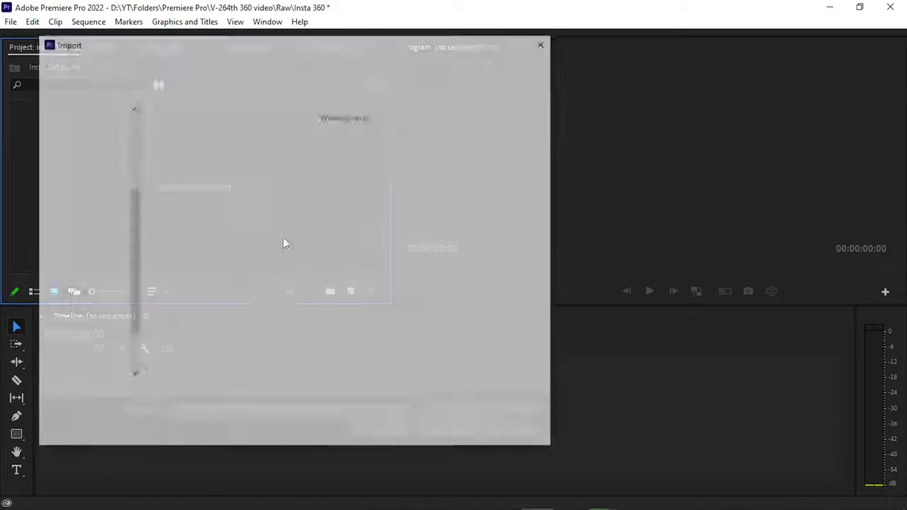
pyautogui.scroll(-1, 96, 255)
pyautogui.click(90, 211)
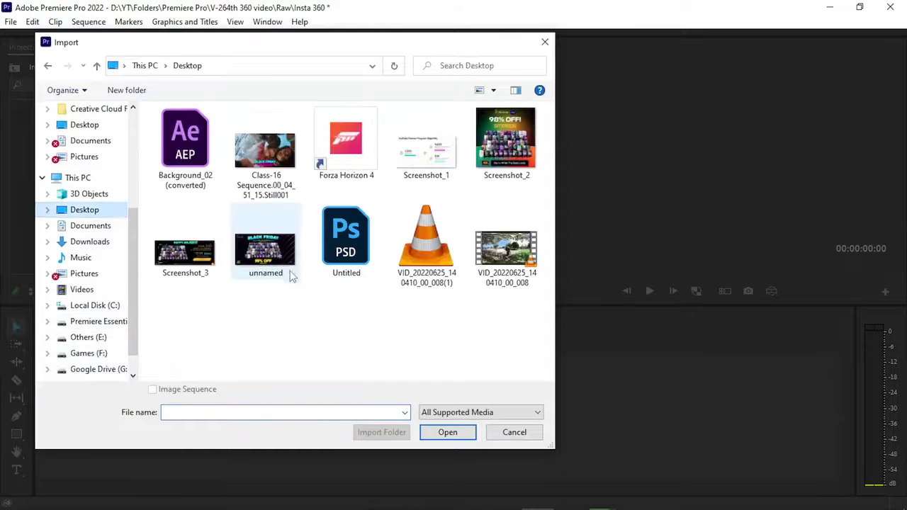
pyautogui.click(501, 240)
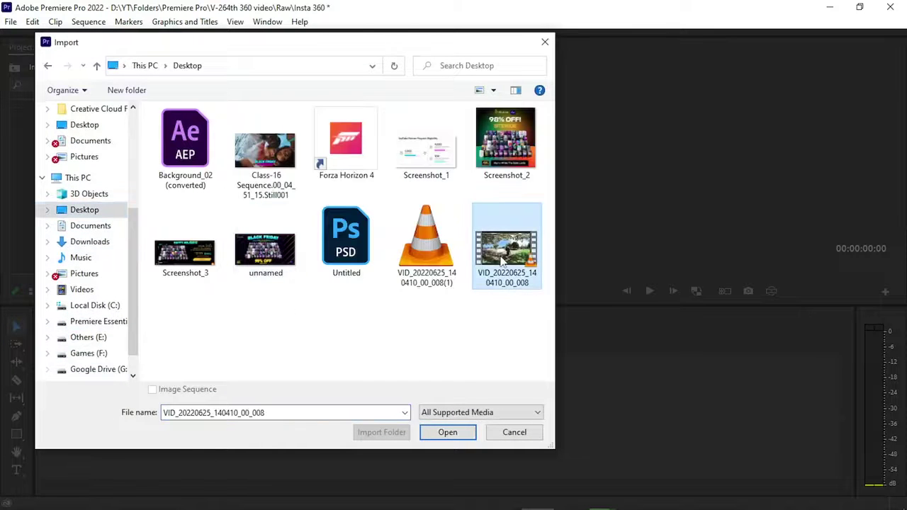
pyautogui.click(448, 433)
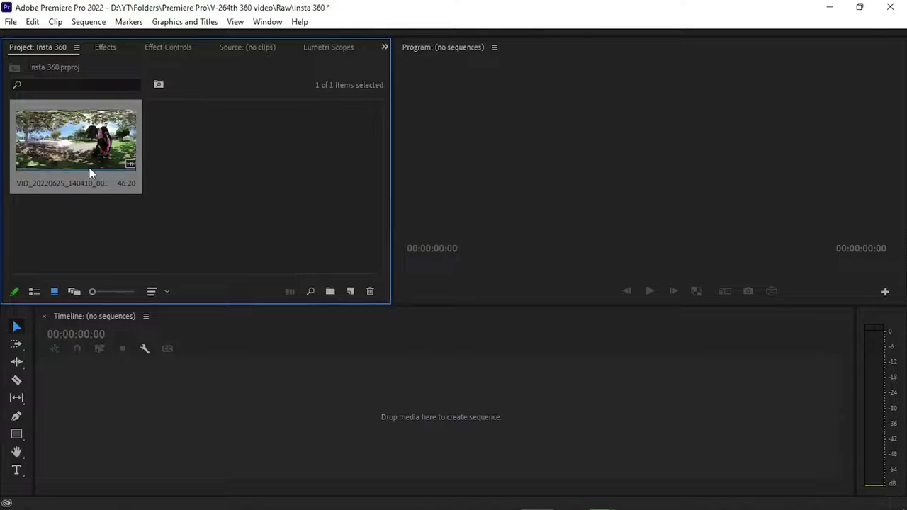
pyautogui.rightClick(82, 146)
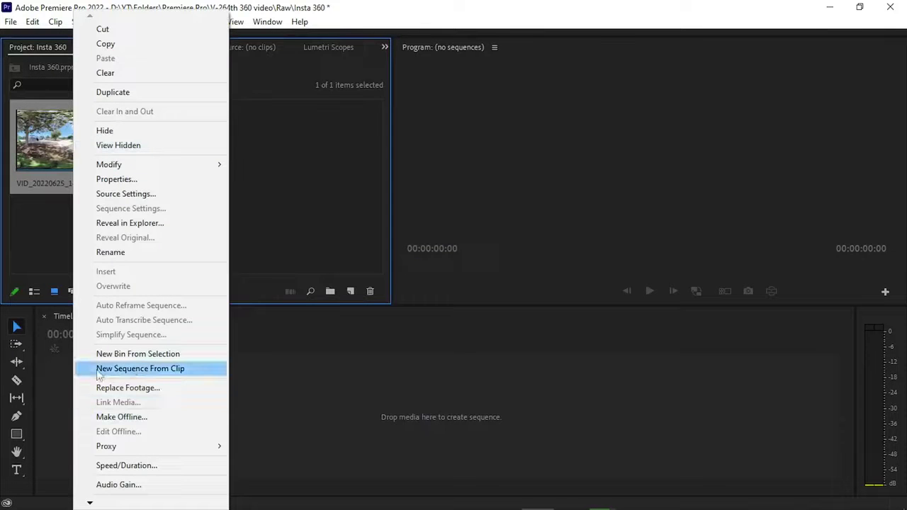
pyautogui.click(120, 369)
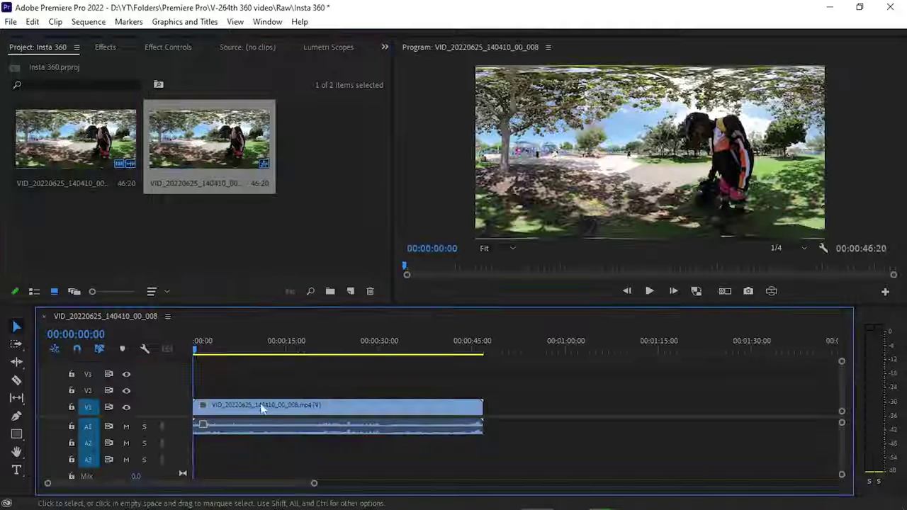
# Add the Toggle VR Video Display button to the Program monitor's control bar.
pyautogui.click(260, 406)
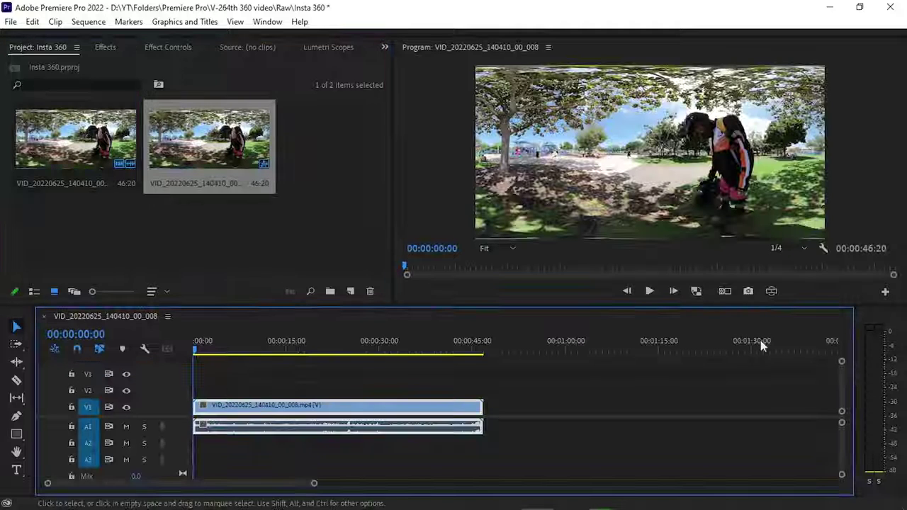
pyautogui.click(885, 292)
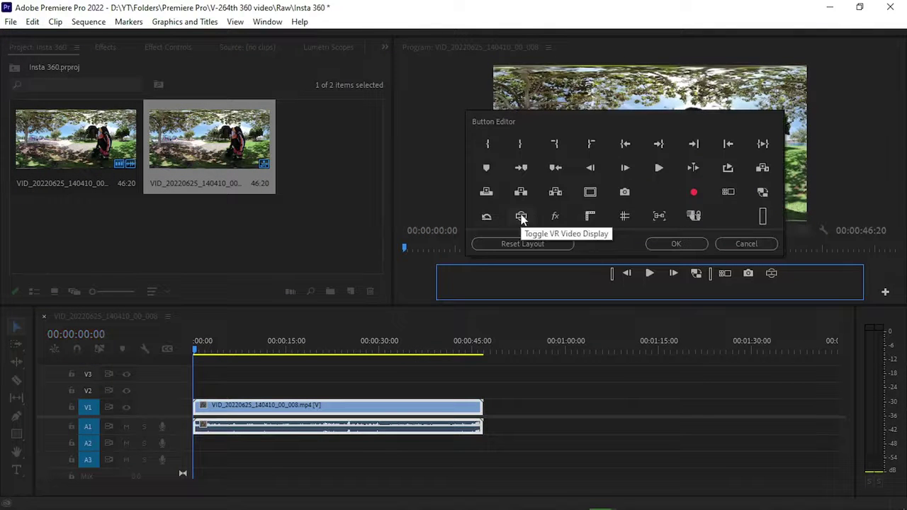
pyautogui.moveTo(522, 217); pyautogui.dragTo(777, 273)
pyautogui.click(676, 244)
# Preview in VR mode at angles 103°, 39°, 45° and 32°, then switch VR off.
pyautogui.click(771, 291)
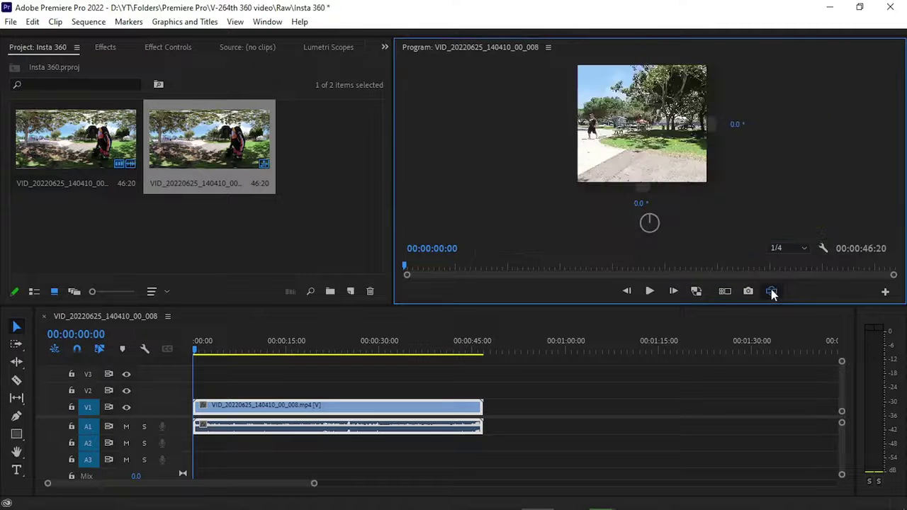
pyautogui.moveTo(644, 188)
pyautogui.mouseDown()
pyautogui.moveTo(684, 193)
pyautogui.moveTo(617, 187)
pyautogui.moveTo(682, 182)
pyautogui.moveTo(630, 184)
pyautogui.moveTo(652, 186)
pyautogui.mouseUp()
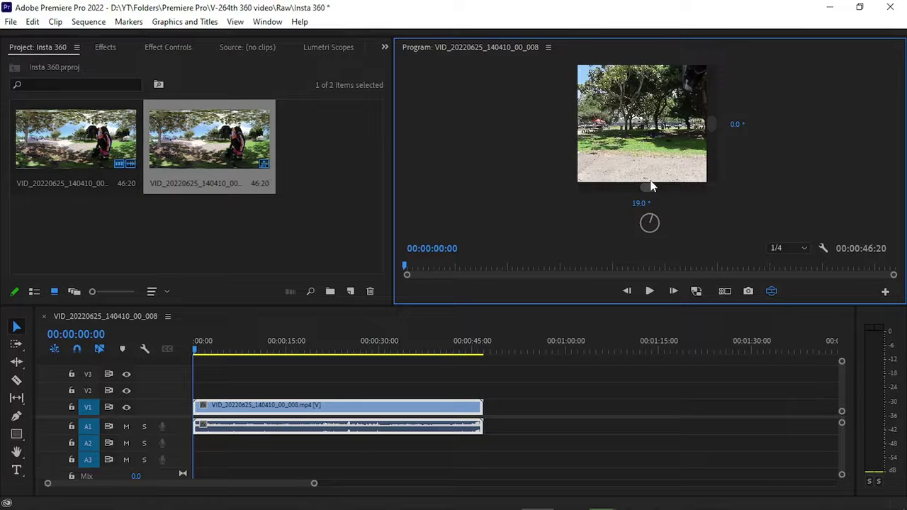
pyautogui.moveTo(652, 186); pyautogui.dragTo(679, 182)
pyautogui.moveTo(713, 121)
pyautogui.mouseDown()
pyautogui.moveTo(714, 105)
pyautogui.moveTo(715, 121)
pyautogui.mouseUp()
pyautogui.moveTo(682, 191); pyautogui.dragTo(665, 196)
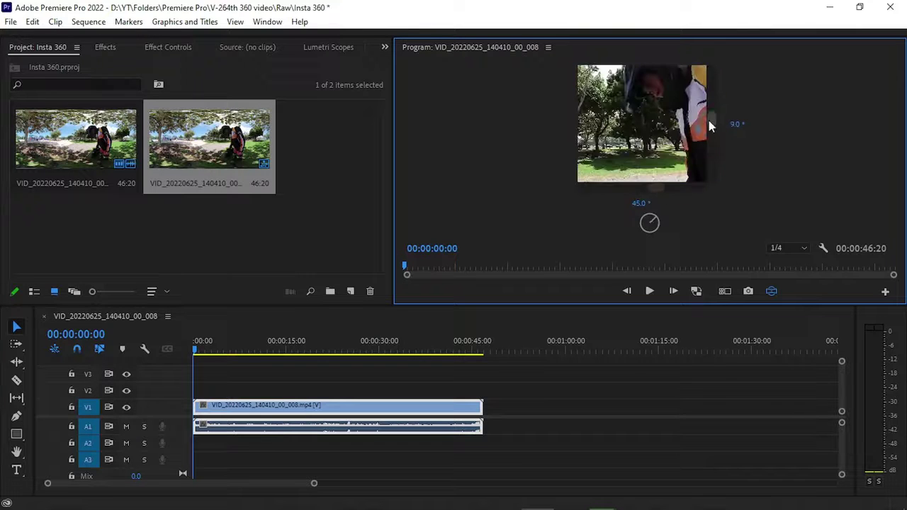
pyautogui.moveTo(711, 126); pyautogui.dragTo(710, 114)
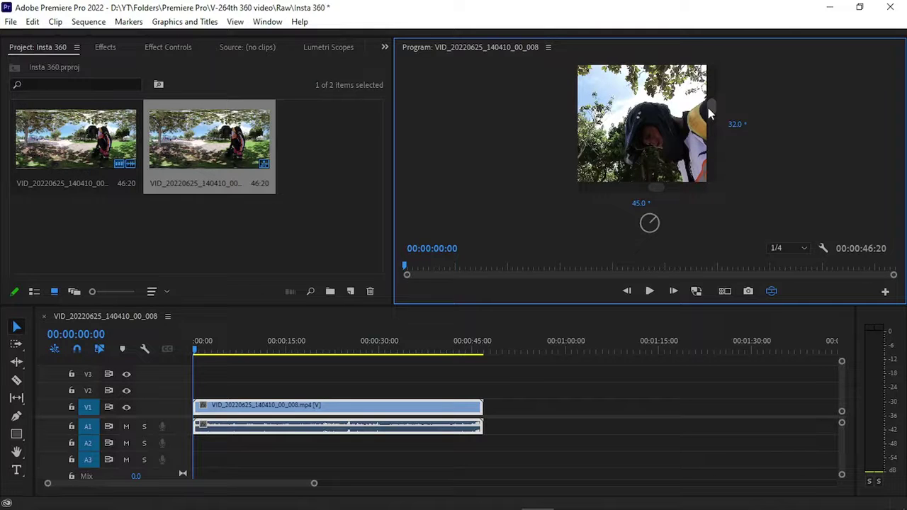
pyautogui.click(771, 292)
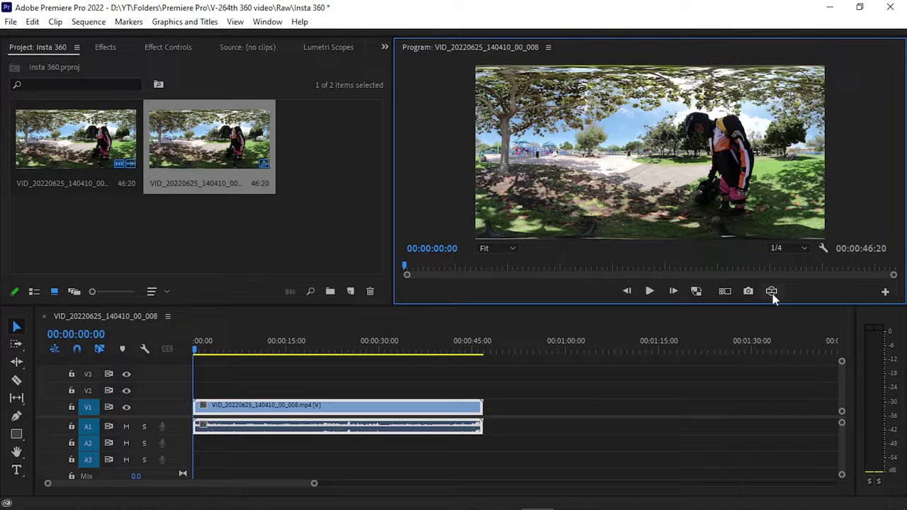